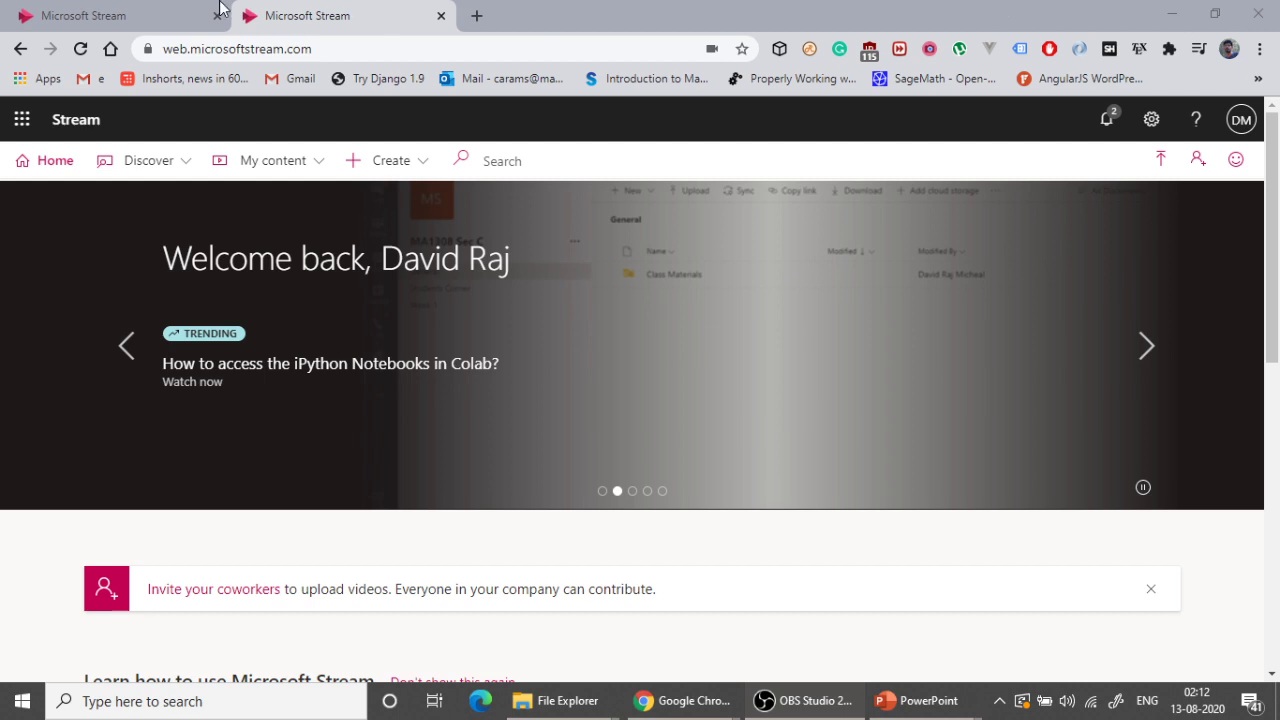
left_click(335, 49)
left_click_drag(354, 49, 165, 62)
left_click(360, 49)
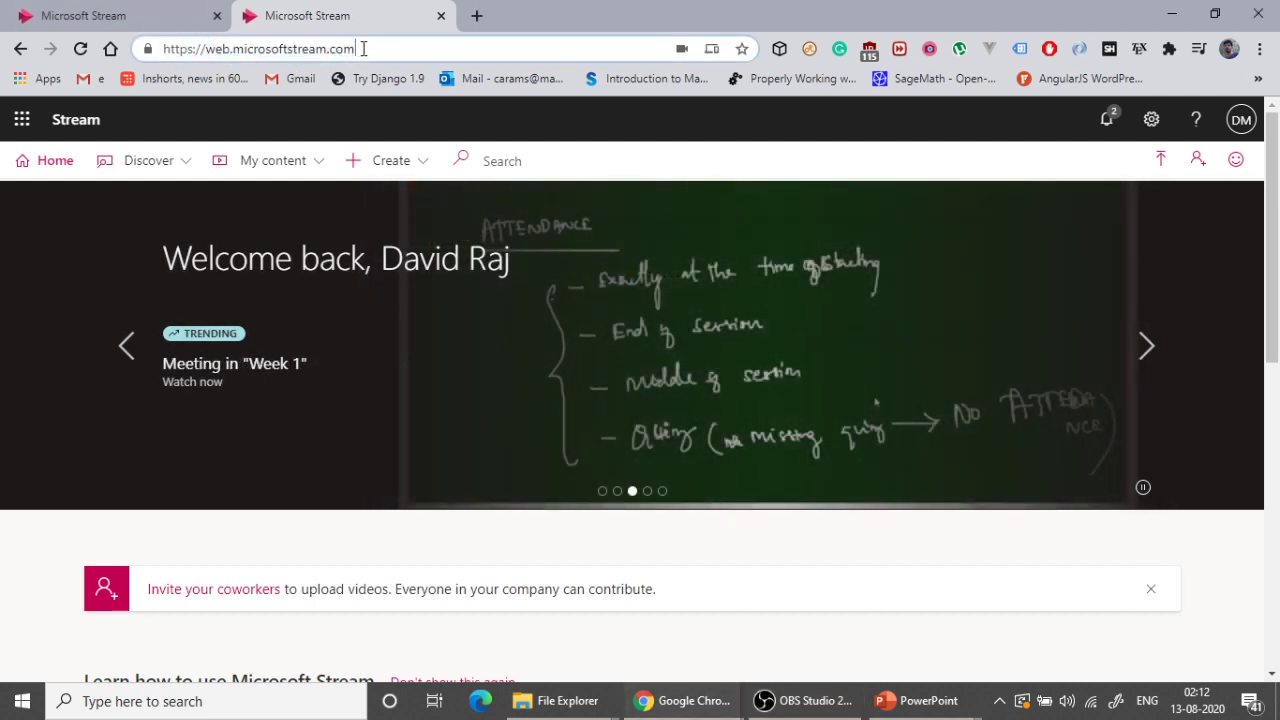
left_click_drag(354, 49, 161, 51)
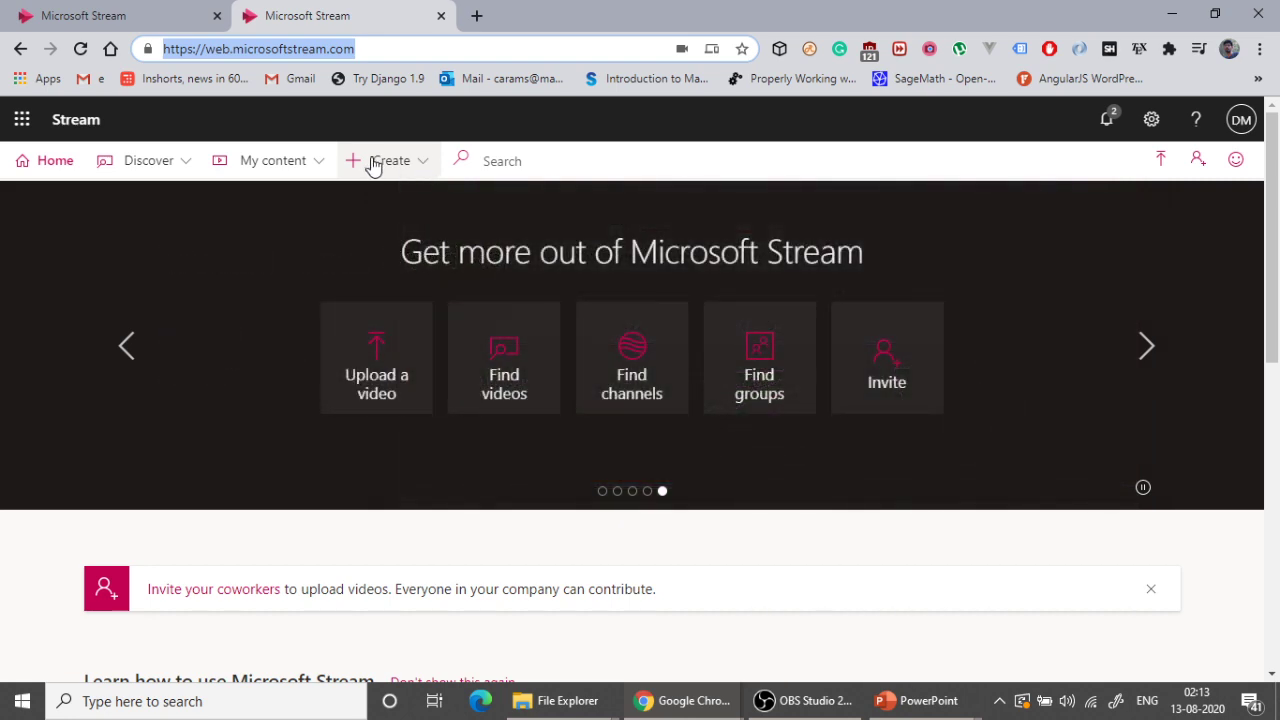
- Open the screen recorder for creating a new recording in Stream
left_click(402, 168)
left_click(402, 168)
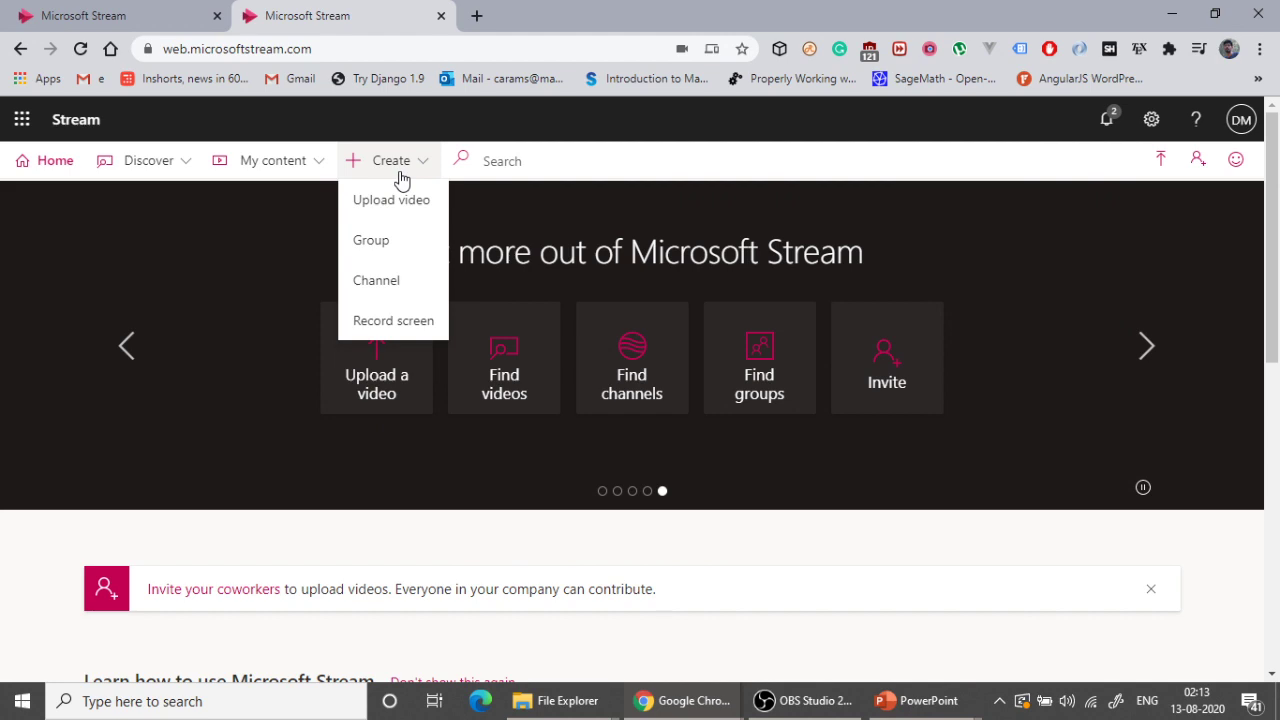
left_click(395, 321)
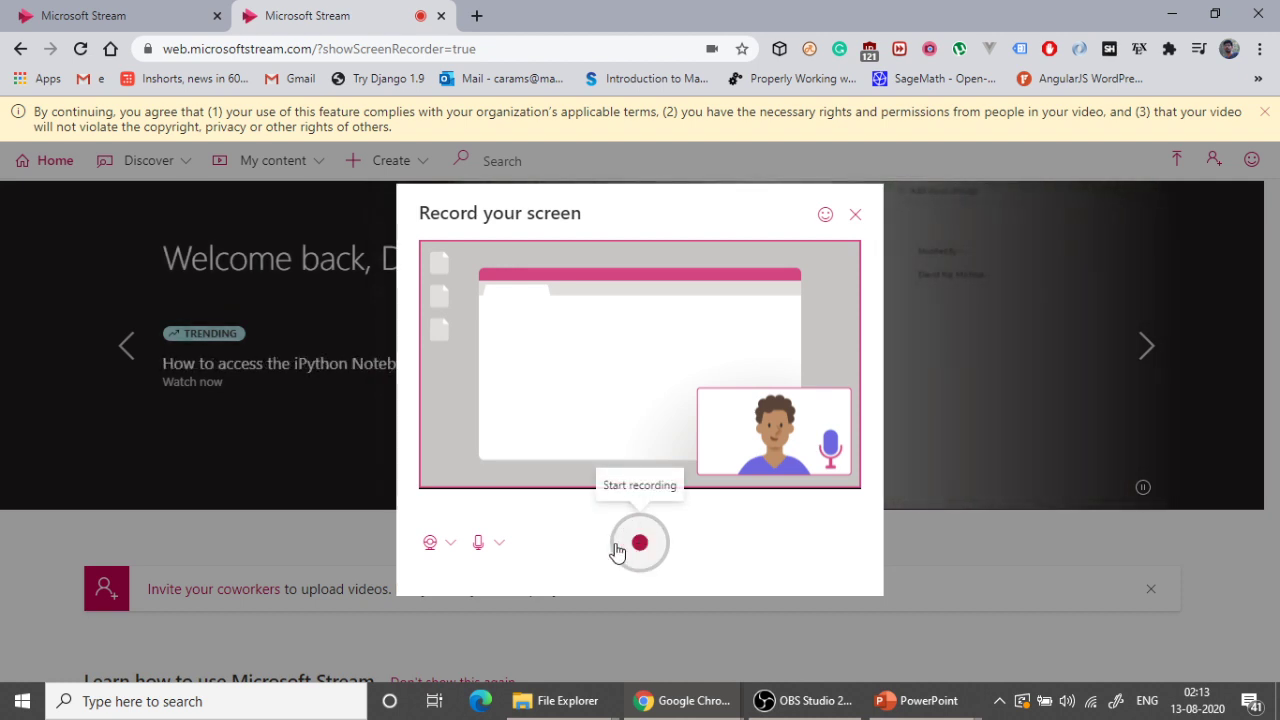
- Keep Lenovo EasyCamera and the default Conexant SmartAudio HD microphone as recording sources, and start the recording
left_click(450, 548)
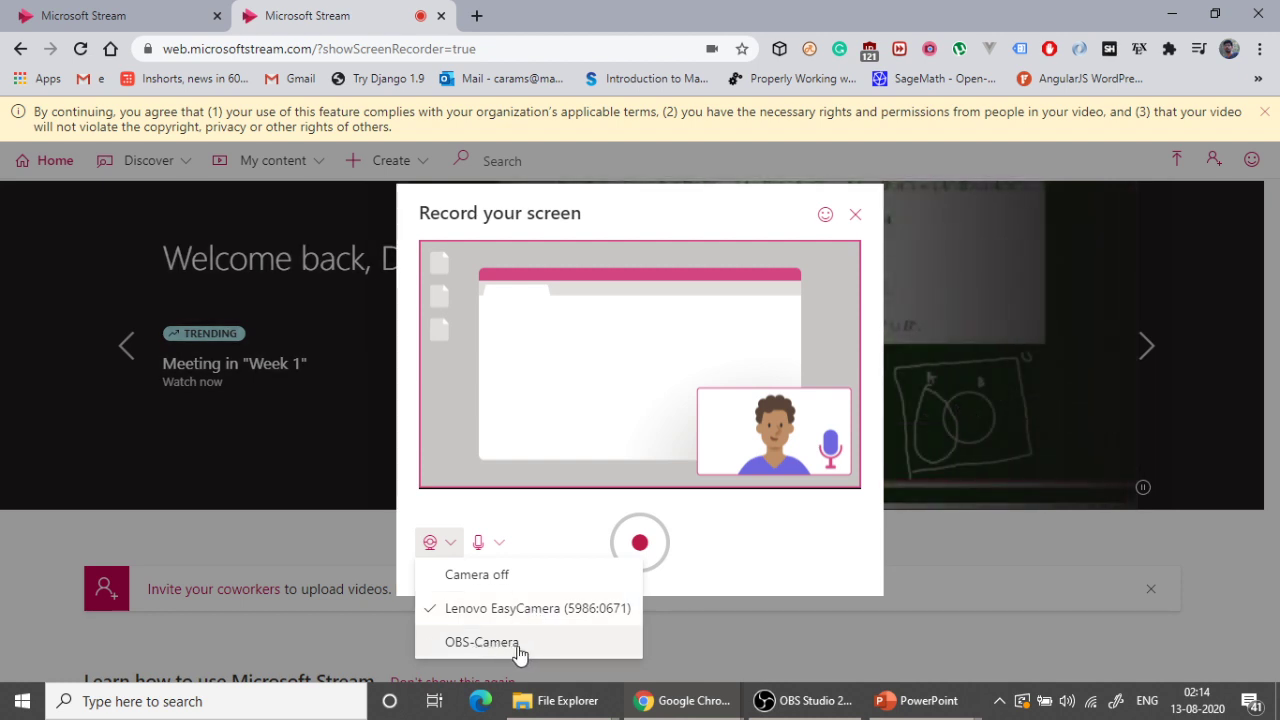
left_click(503, 610)
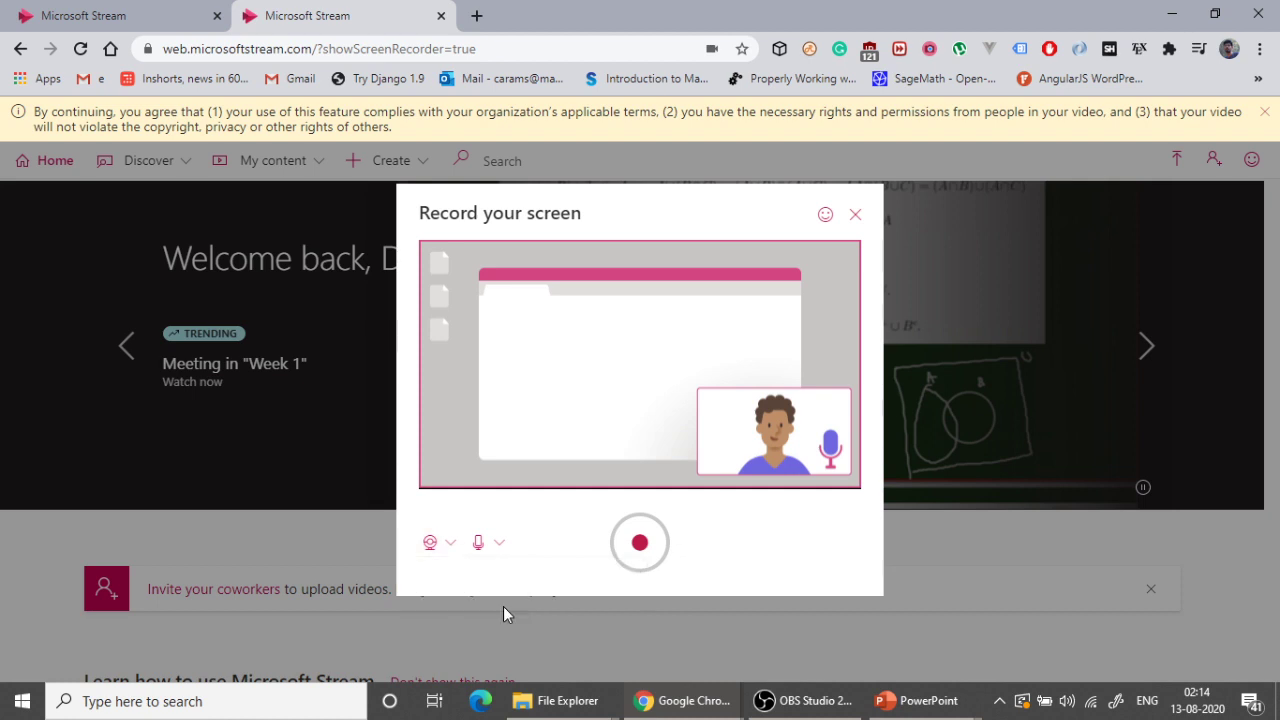
left_click(495, 548)
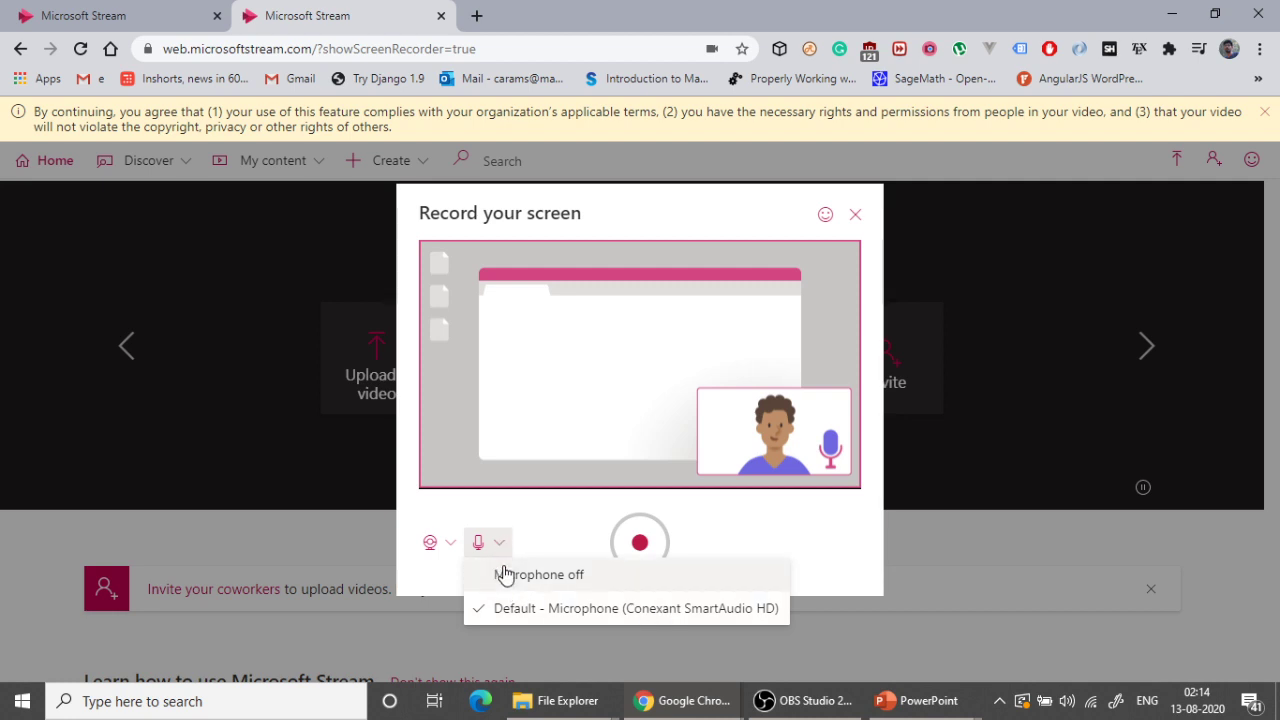
left_click(607, 504)
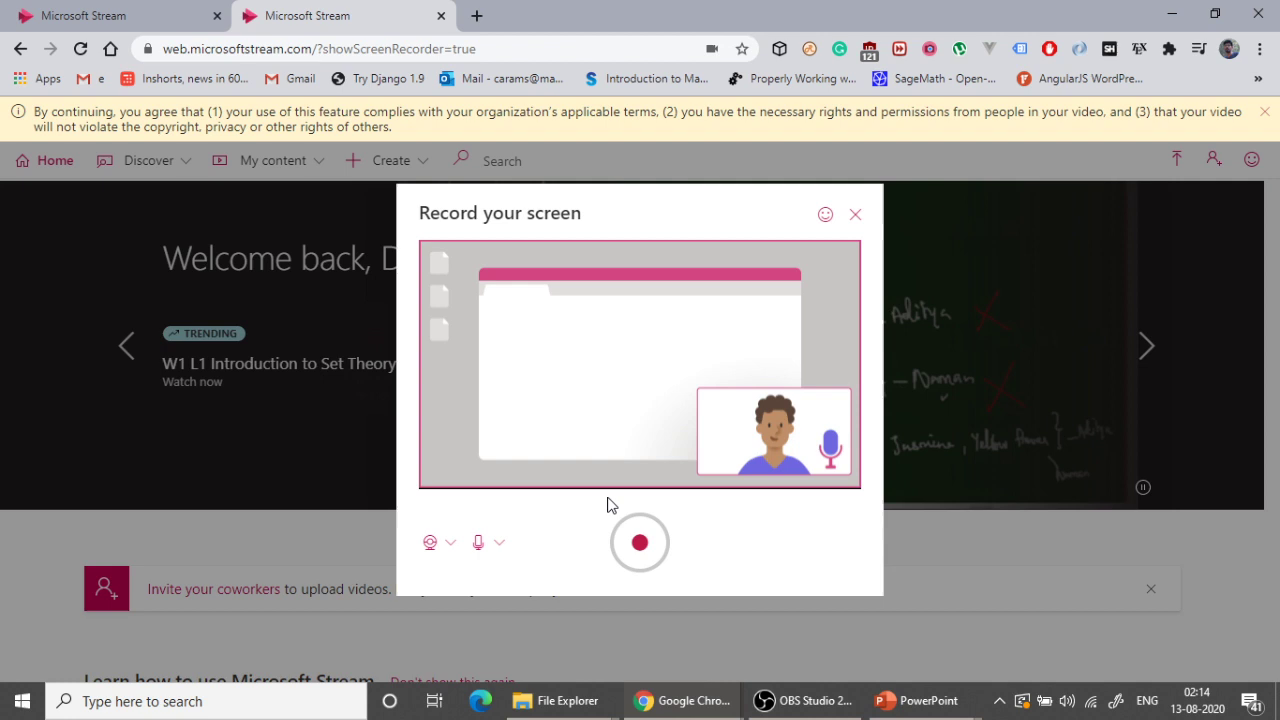
left_click(640, 545)
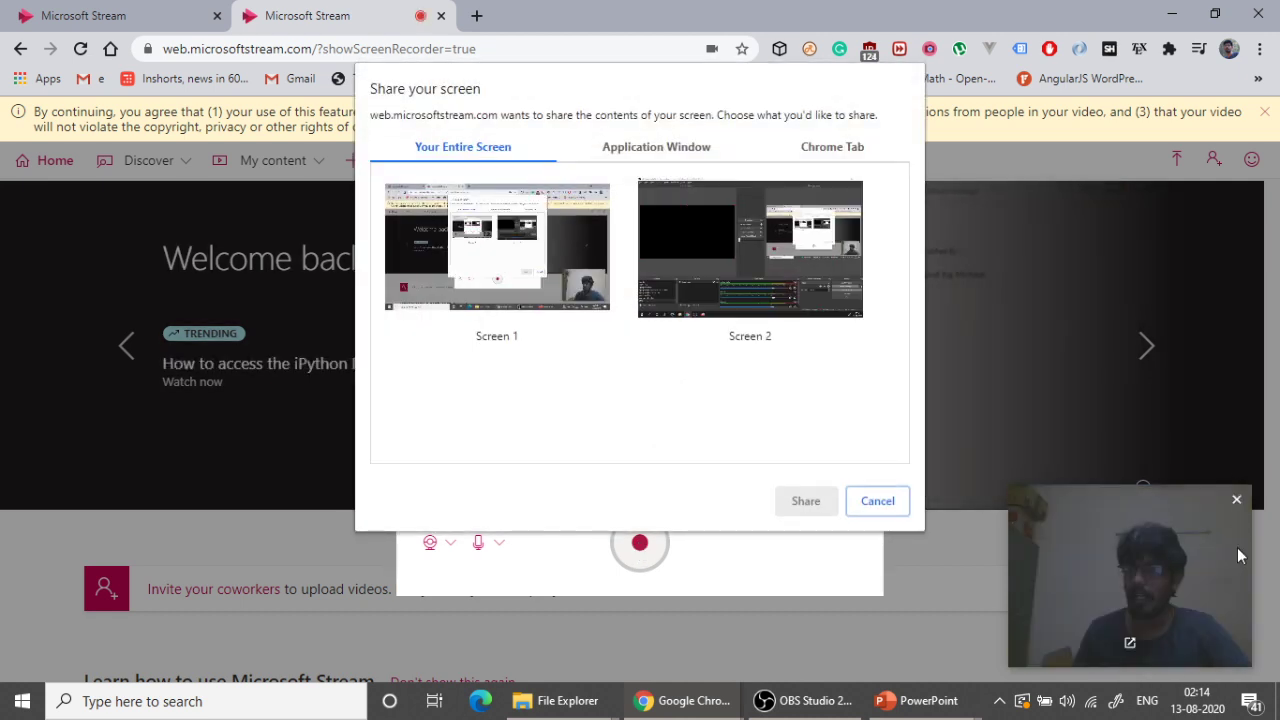
- Try moving and enlarging the floating webcam preview, and return it to its original size and corner
mouse_move(1208, 591)
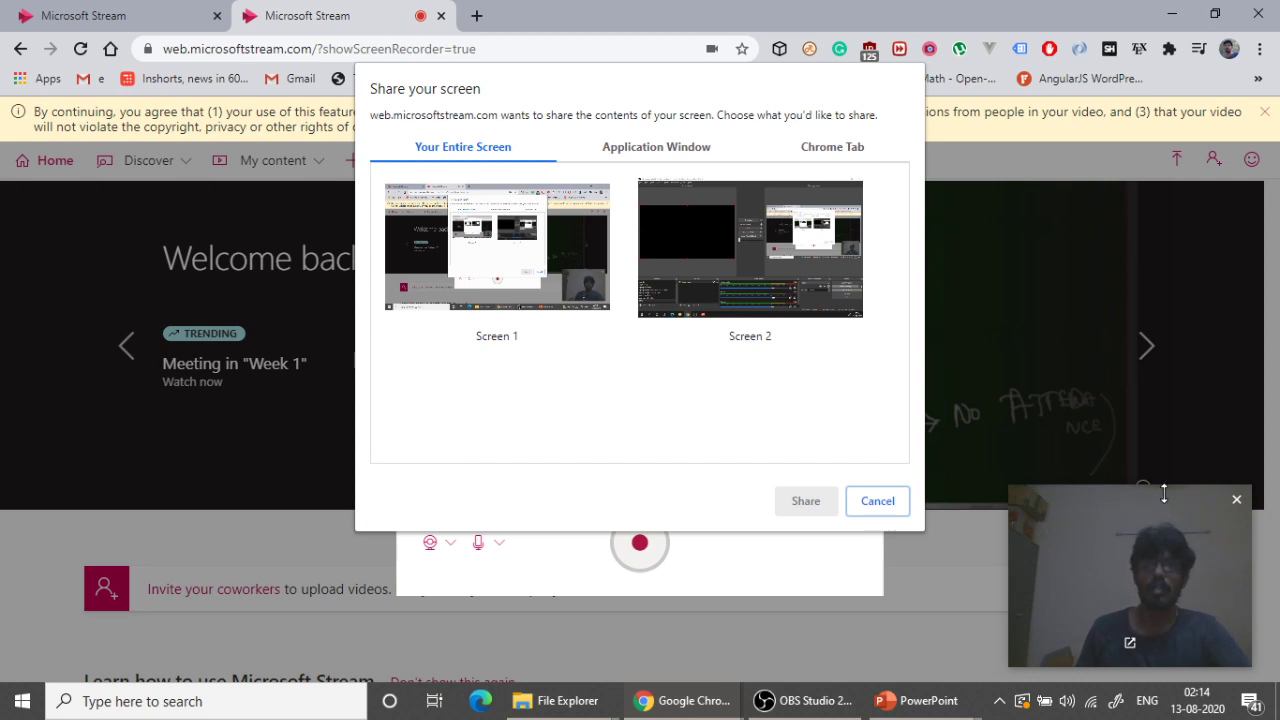
left_click_drag(1160, 498, 143, 27)
left_click_drag(229, 190, 563, 366)
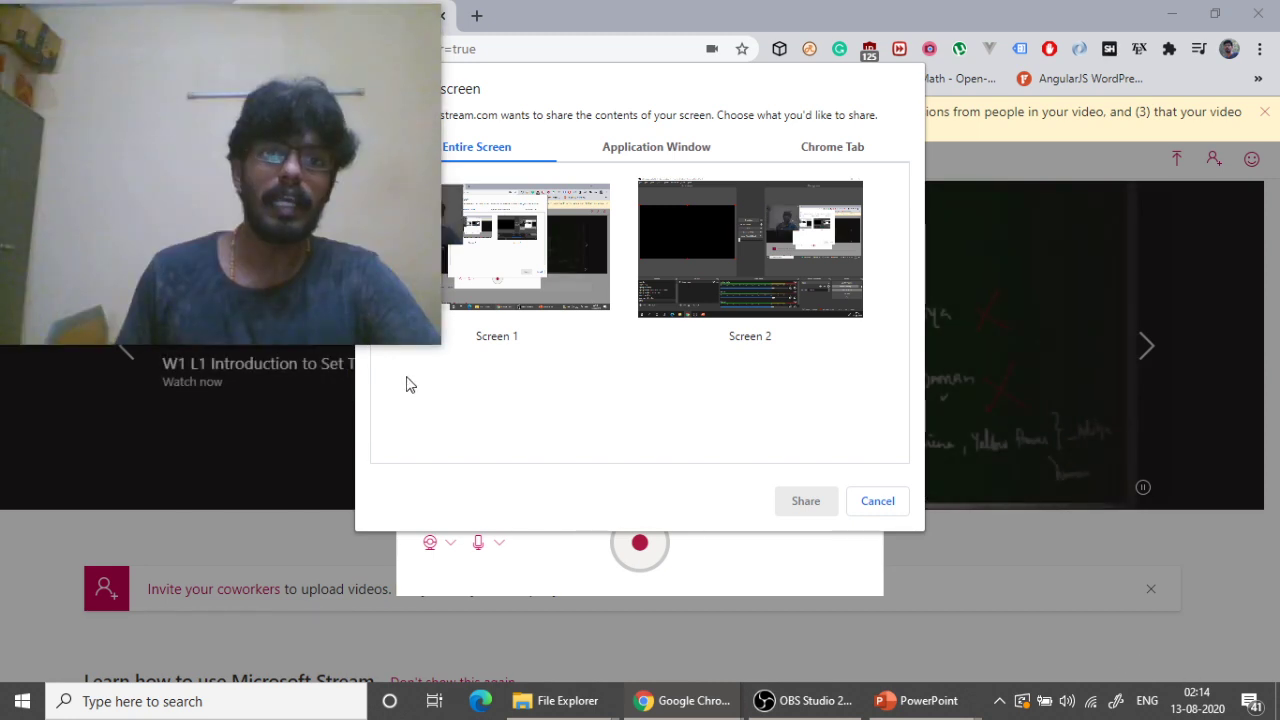
left_click_drag(438, 343, 230, 187)
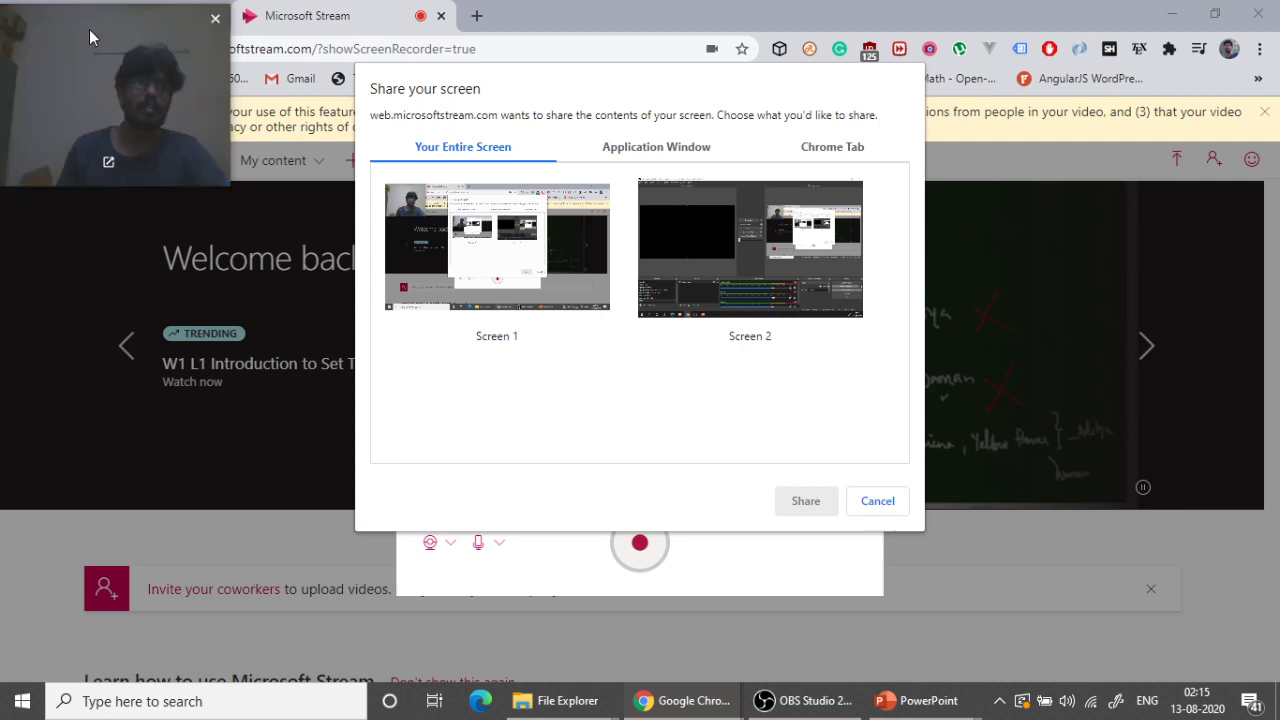
left_click_drag(92, 18, 1114, 509)
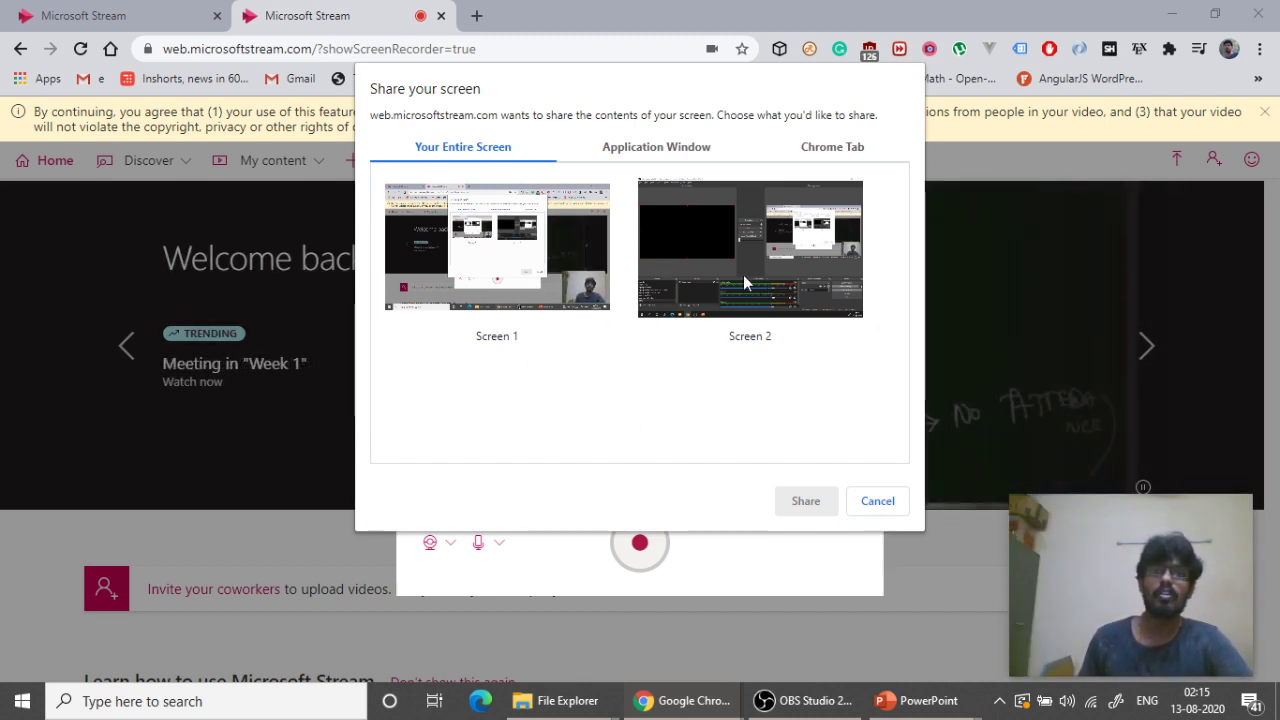
- Share the entire Screen 1 for the recording and switch to the PowerPoint presentation to record it
left_click(510, 272)
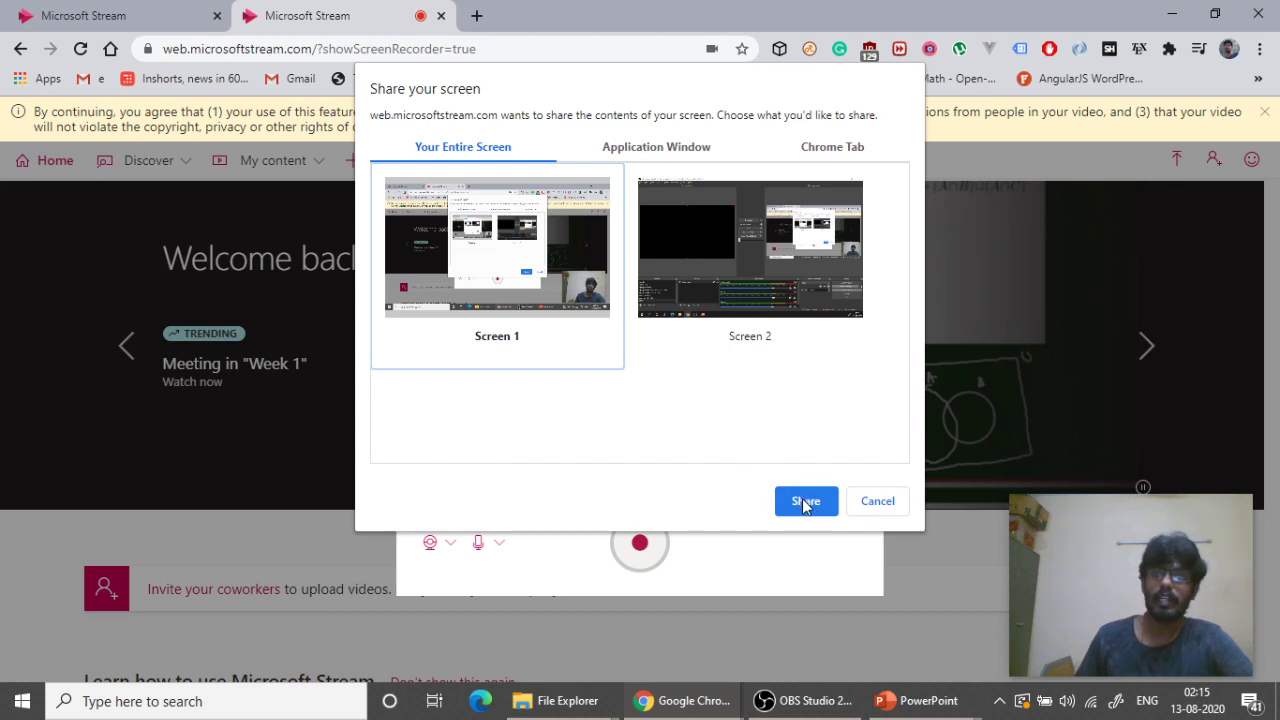
mouse_move(886, 700)
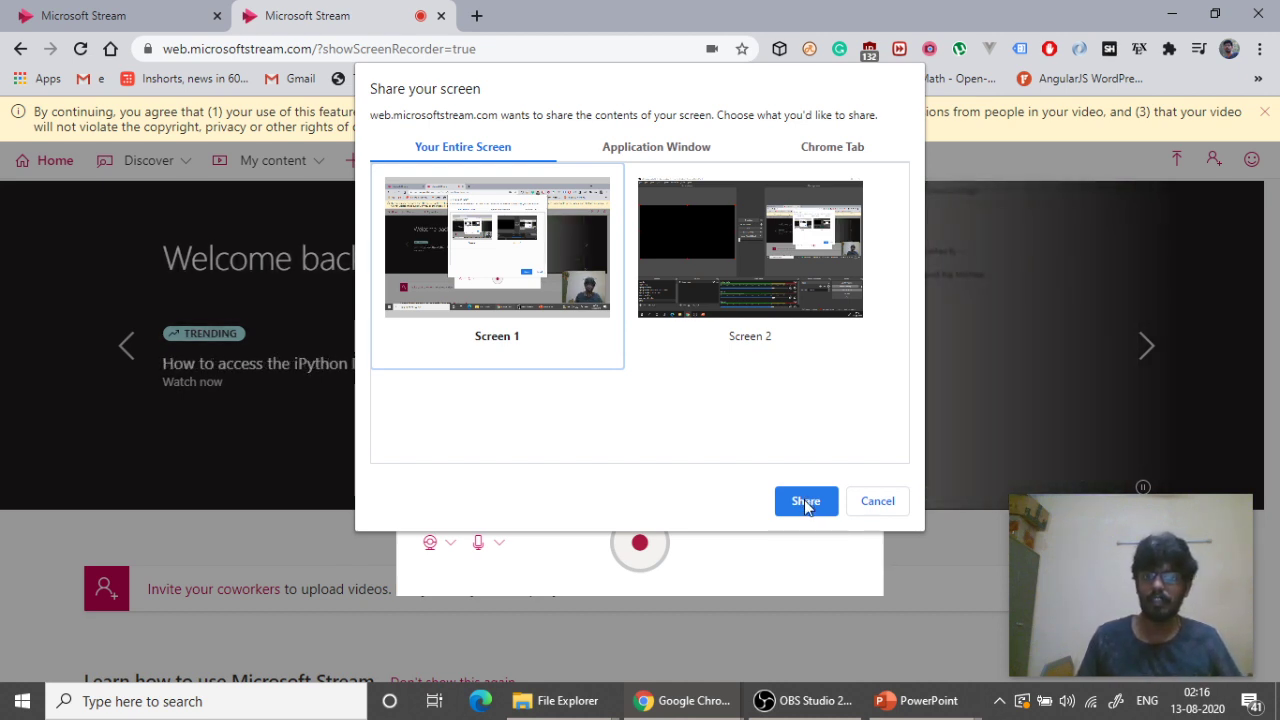
left_click(806, 503)
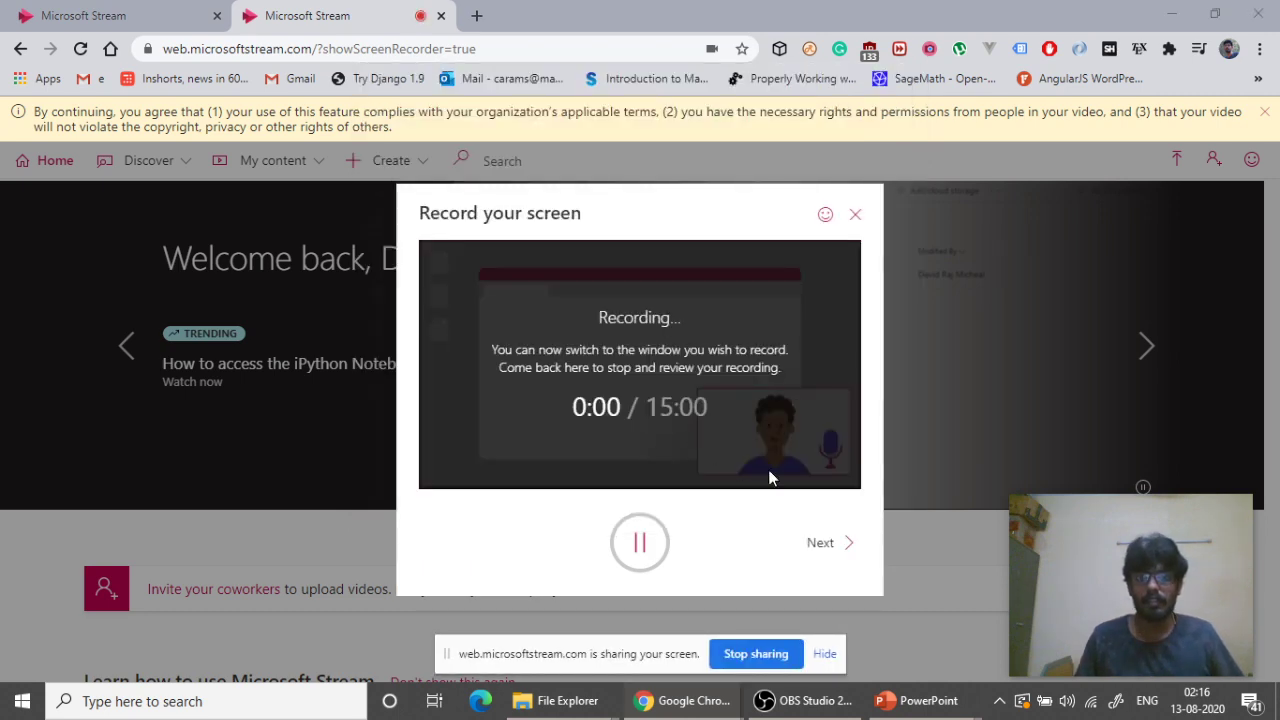
key("alt+Tab")
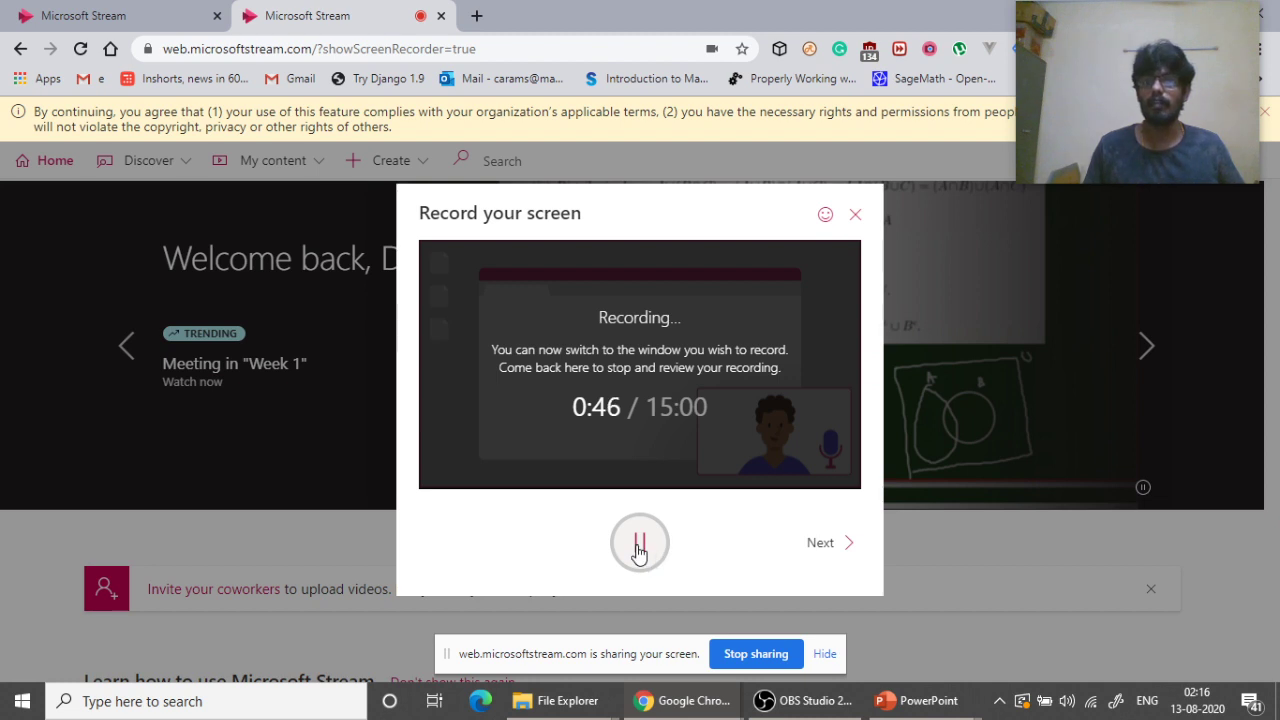
- Pause the screen recording and proceed to its review
left_click(639, 545)
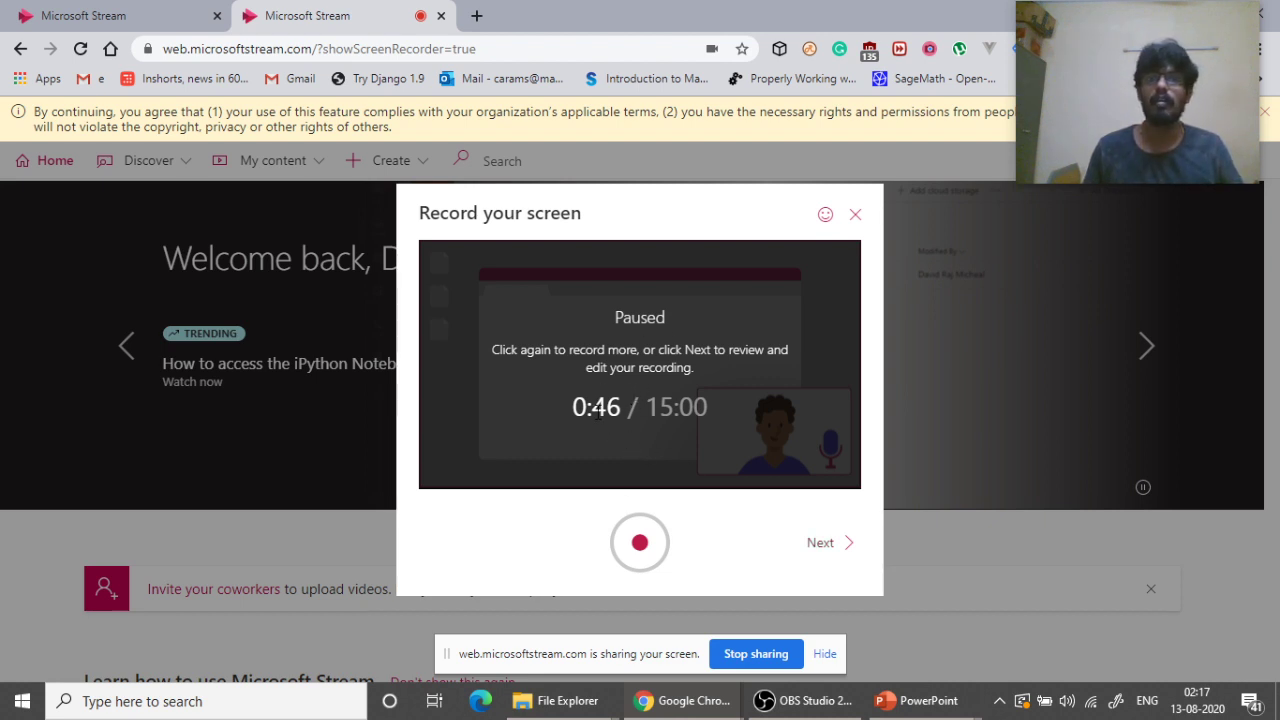
left_click_drag(597, 411, 626, 412)
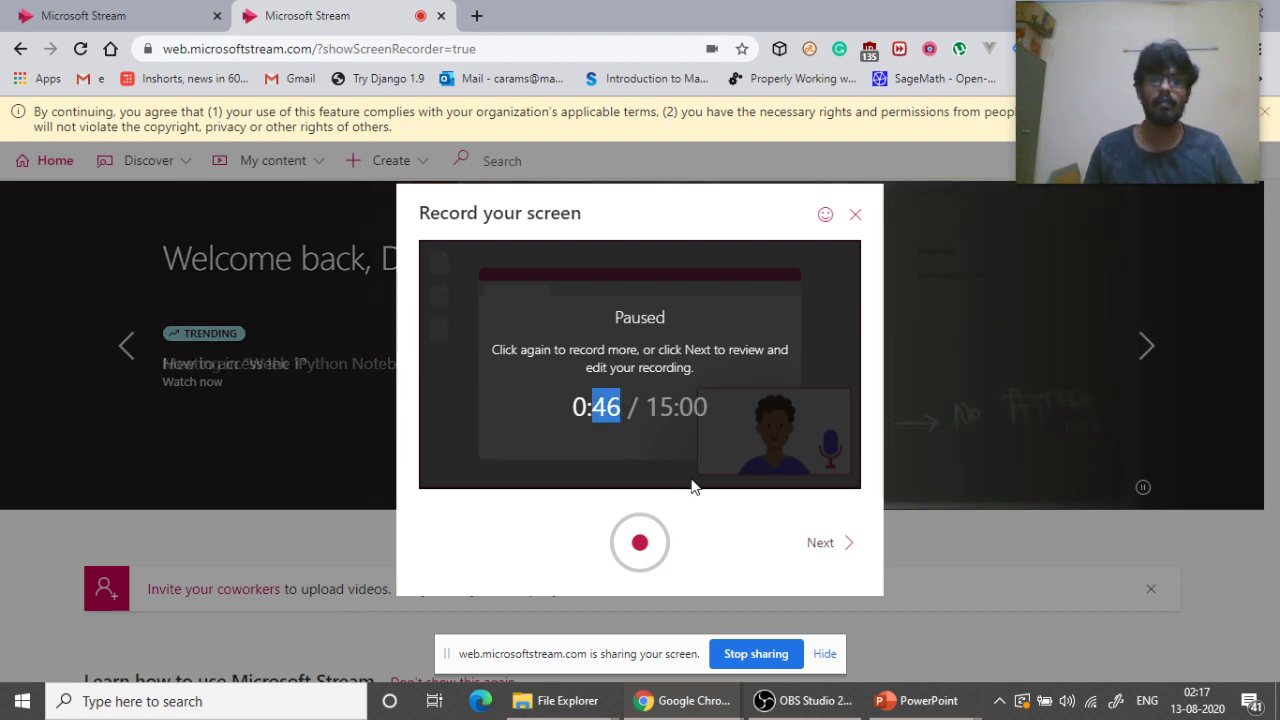
left_click(820, 544)
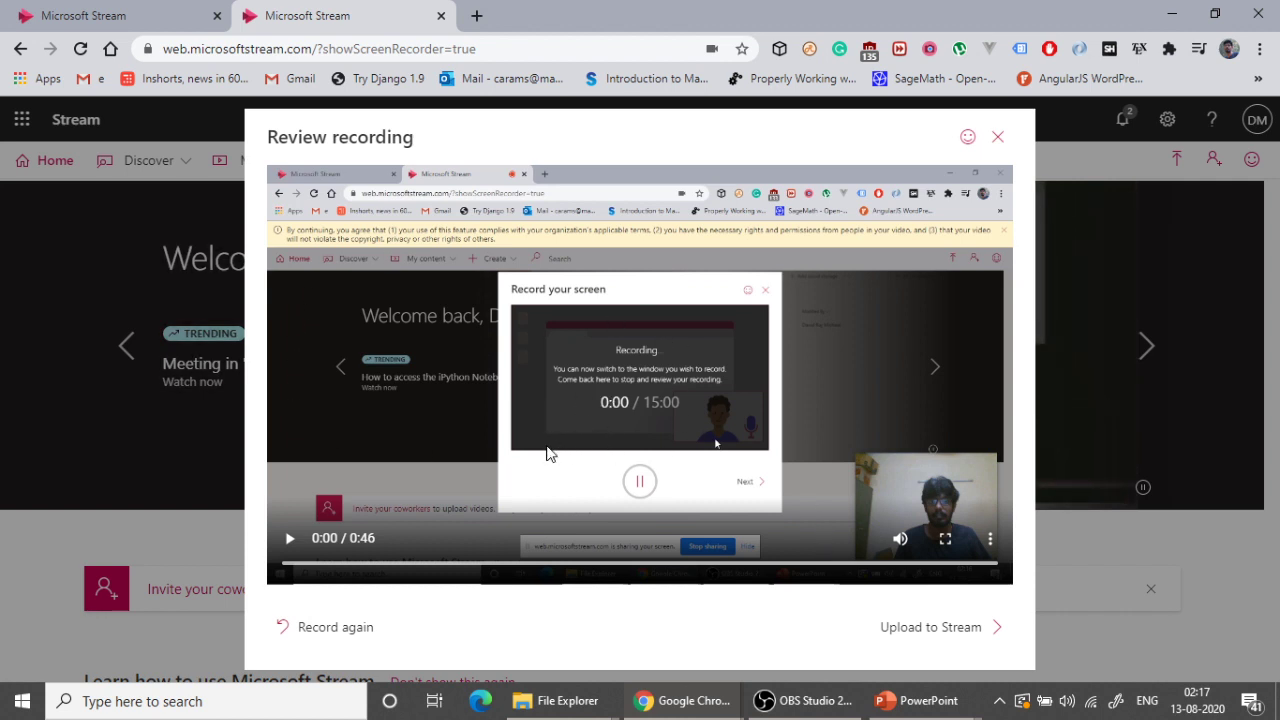
- Play back the recording, skip ahead to the Grouped Data slide, pause it and view the player's download options
left_click(290, 539)
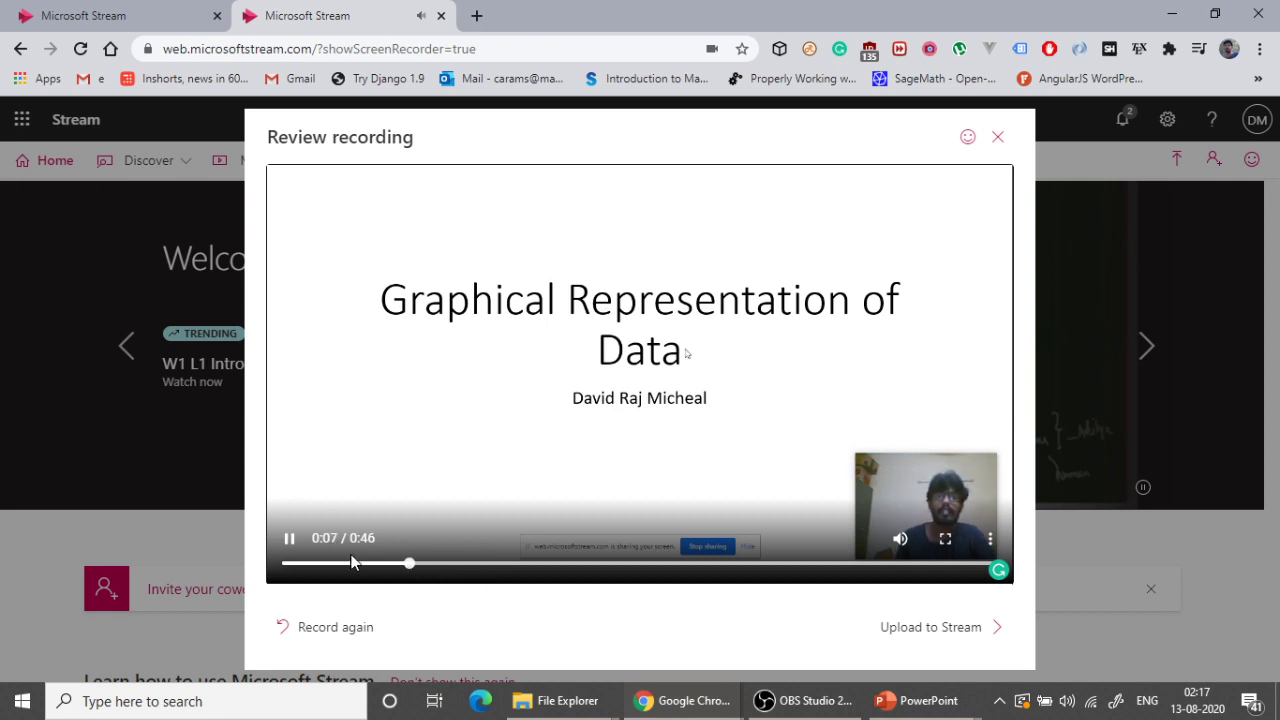
left_click(543, 568)
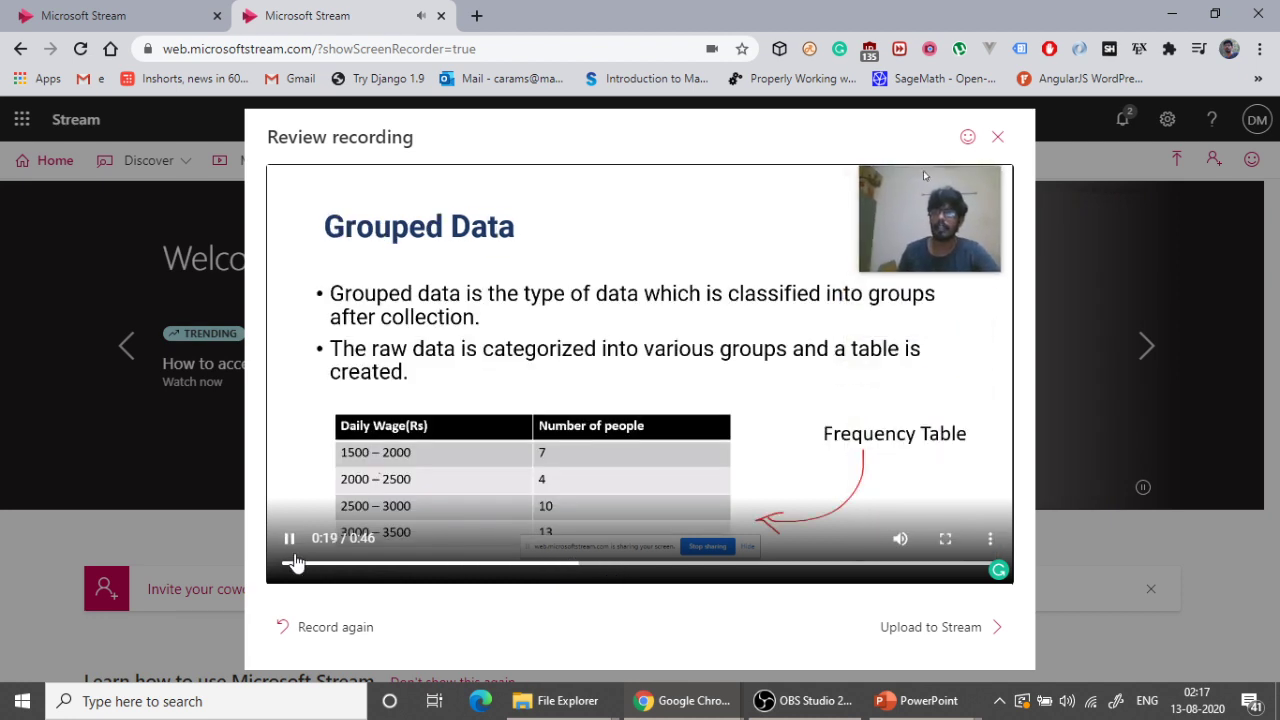
left_click(291, 540)
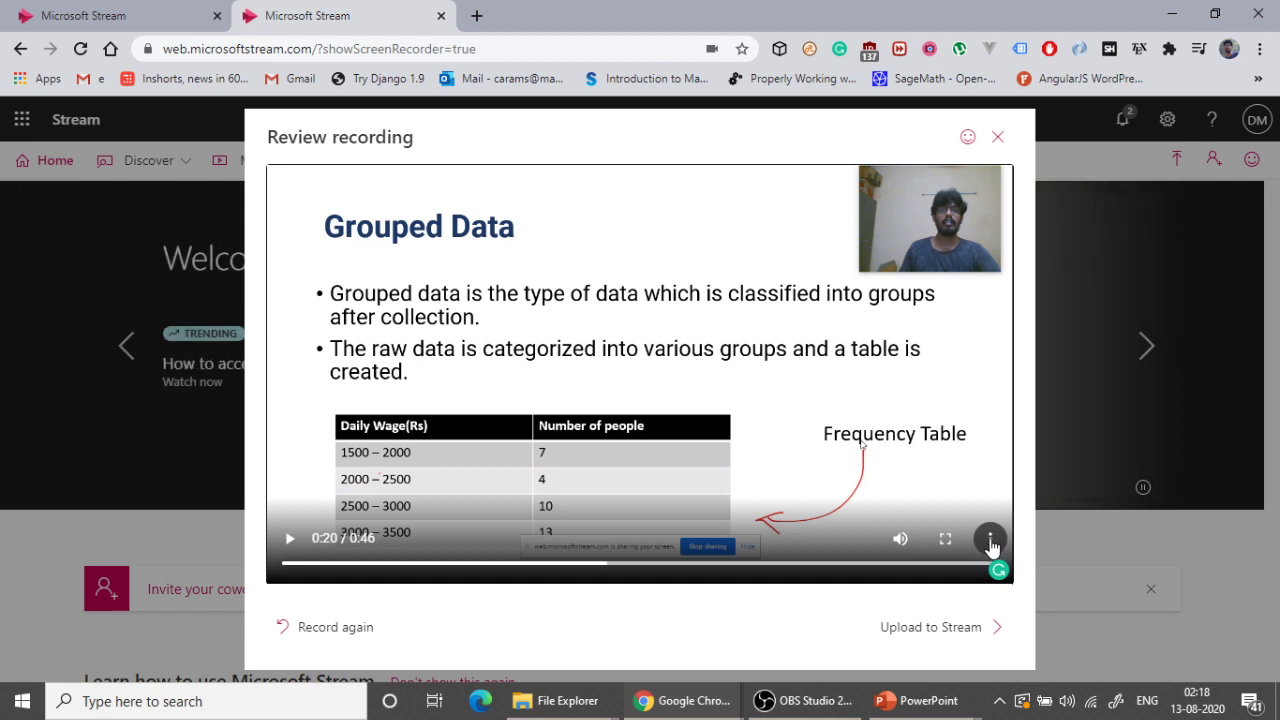
left_click(990, 542)
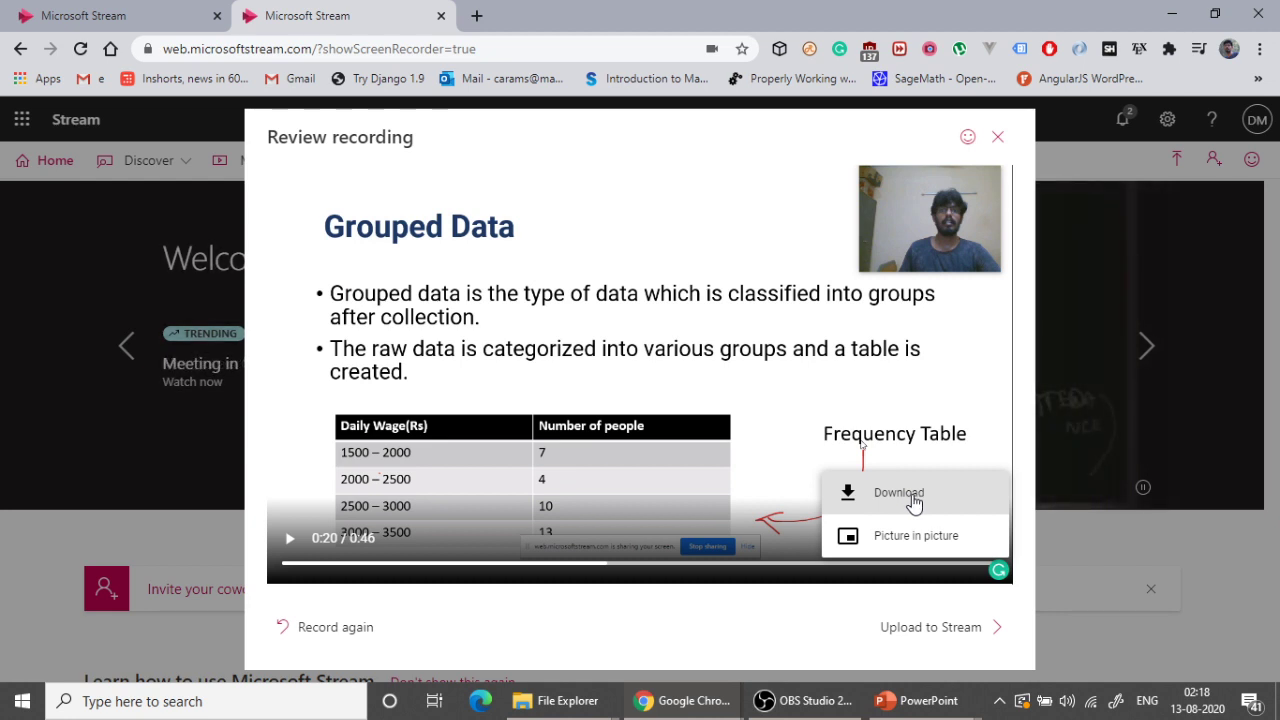
- Start uploading the recording to Stream and name the video "Testing recording"
left_click(939, 630)
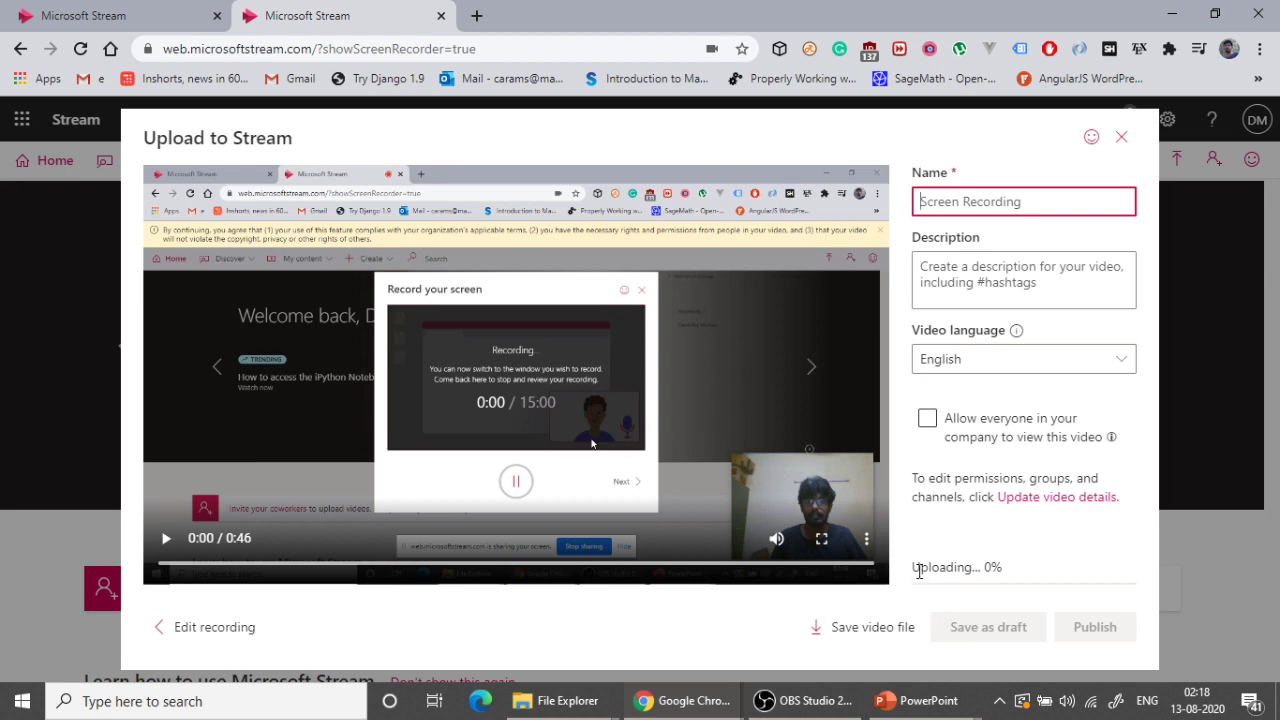
left_click_drag(913, 567, 1007, 571)
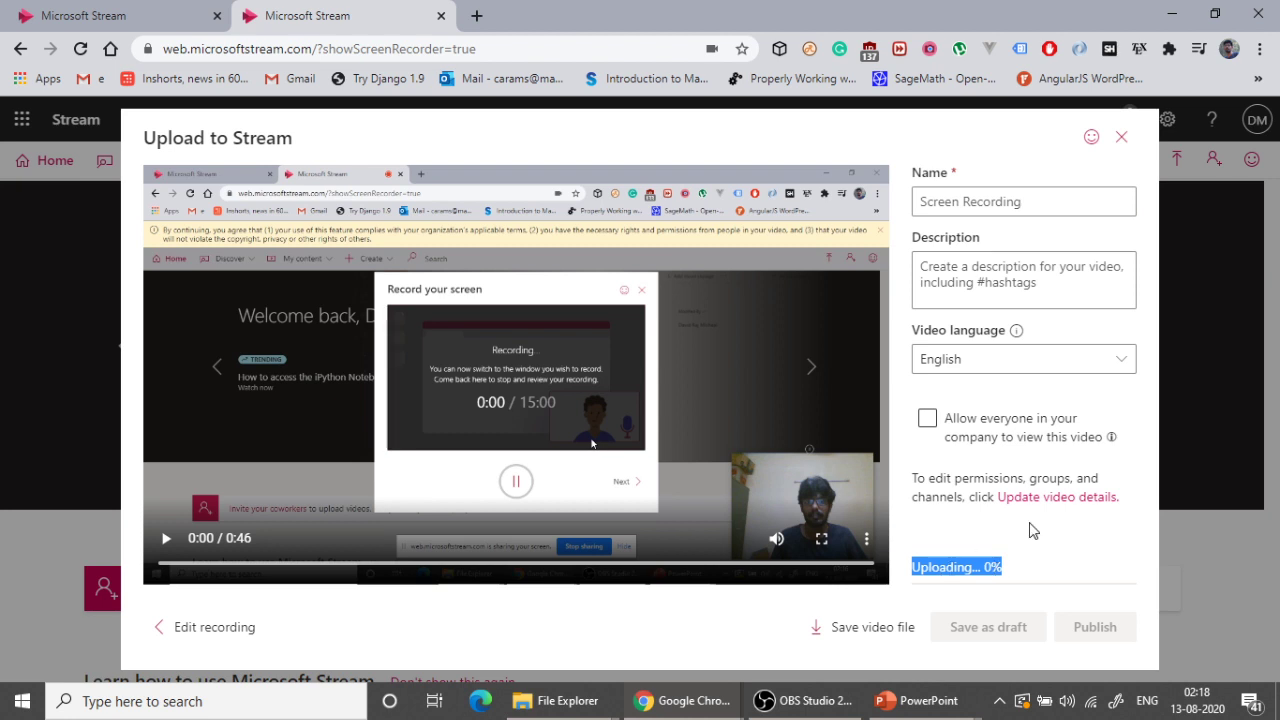
left_click(996, 200)
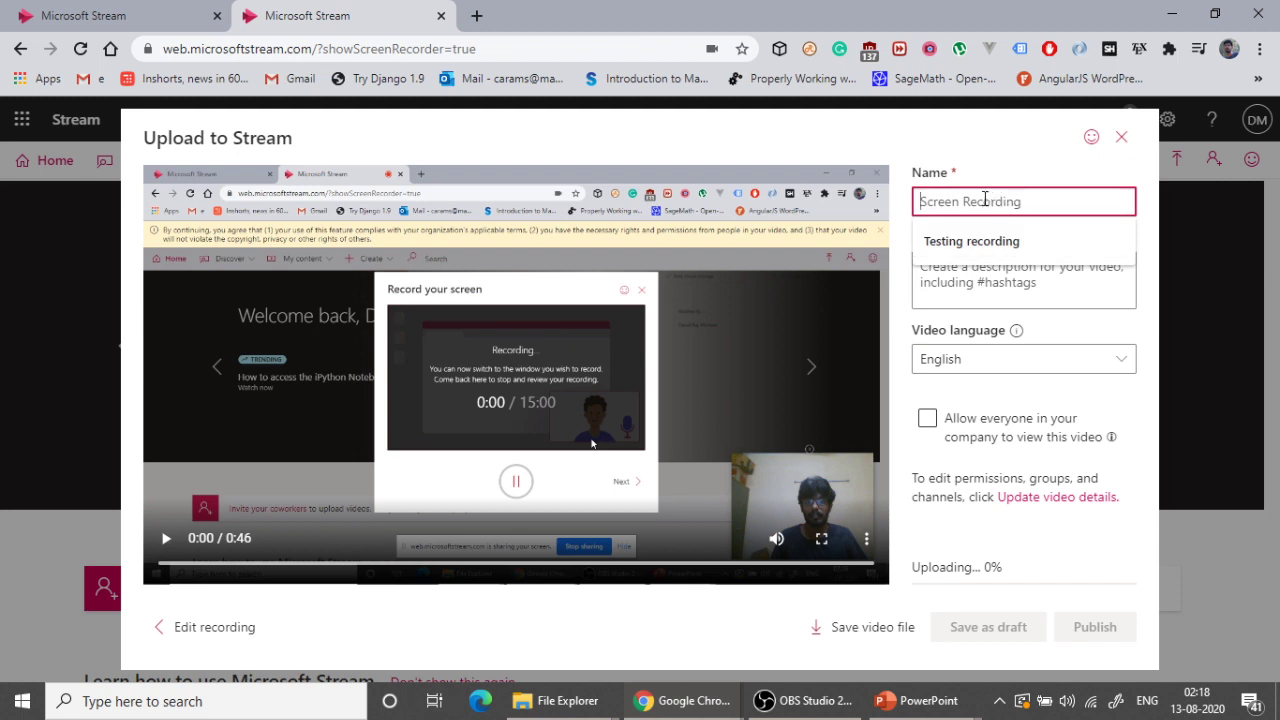
left_click(973, 242)
left_click(1006, 283)
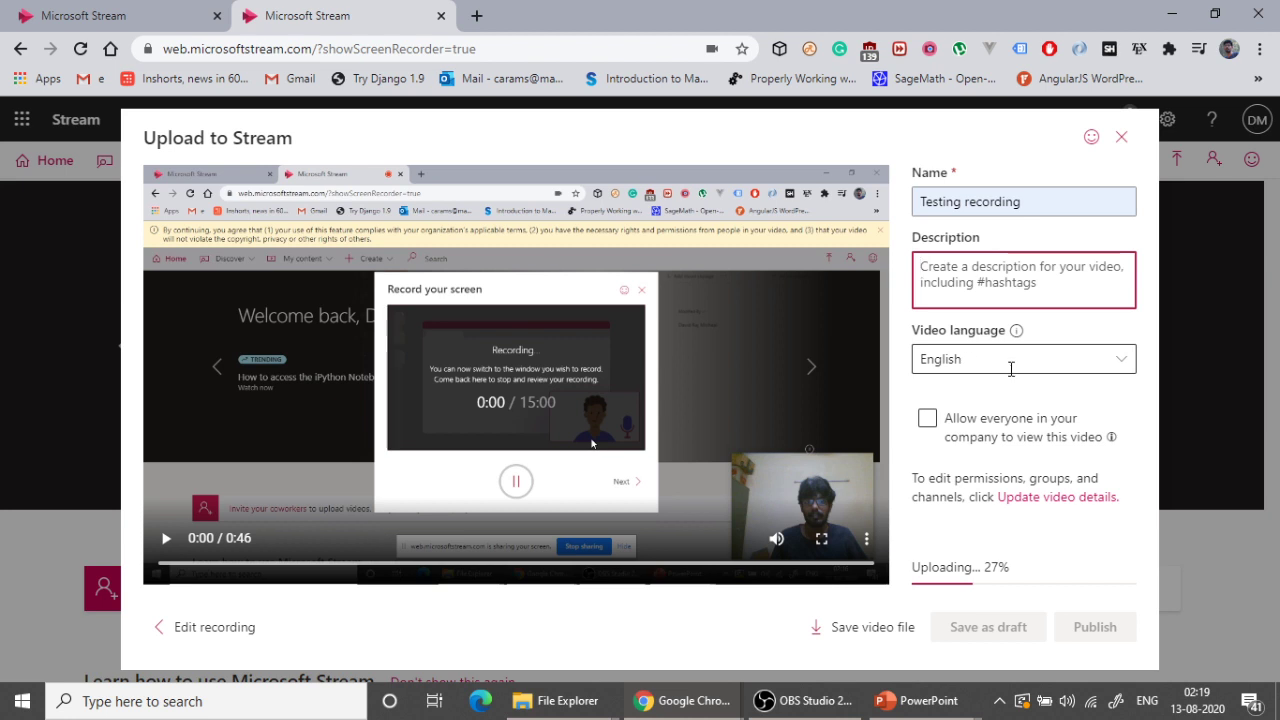
- View the languages available for the video and keep English
left_click(1127, 372)
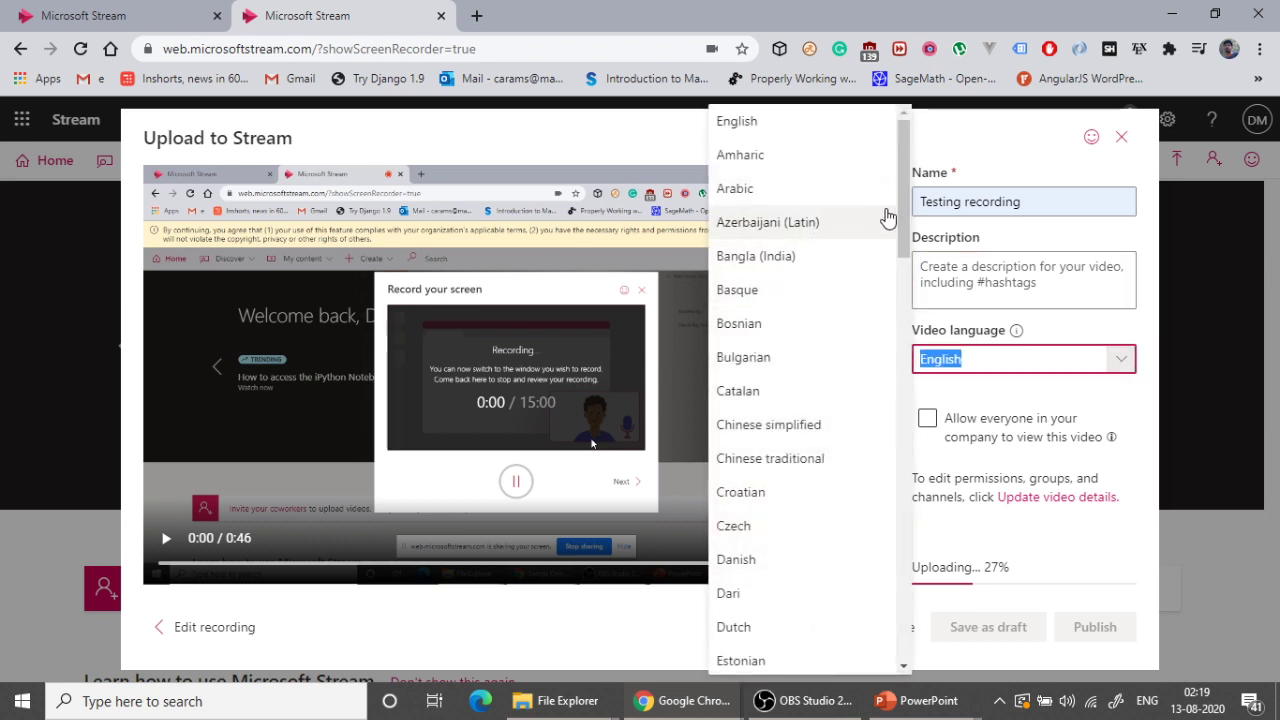
mouse_move(903, 220)
left_mouse_down()
mouse_move(903, 620)
mouse_move(903, 218)
left_mouse_up()
left_click(1119, 358)
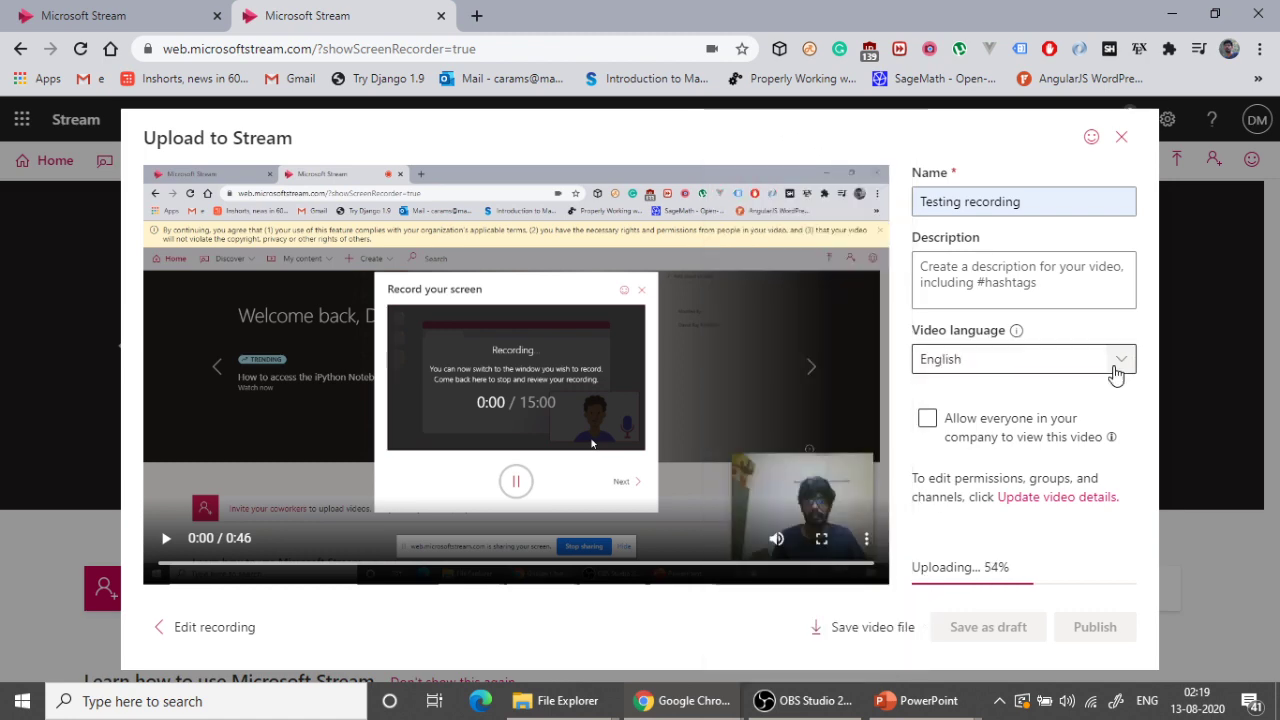
- Try out the permission for everyone in the company to view the video, and leave it off
left_click(950, 436)
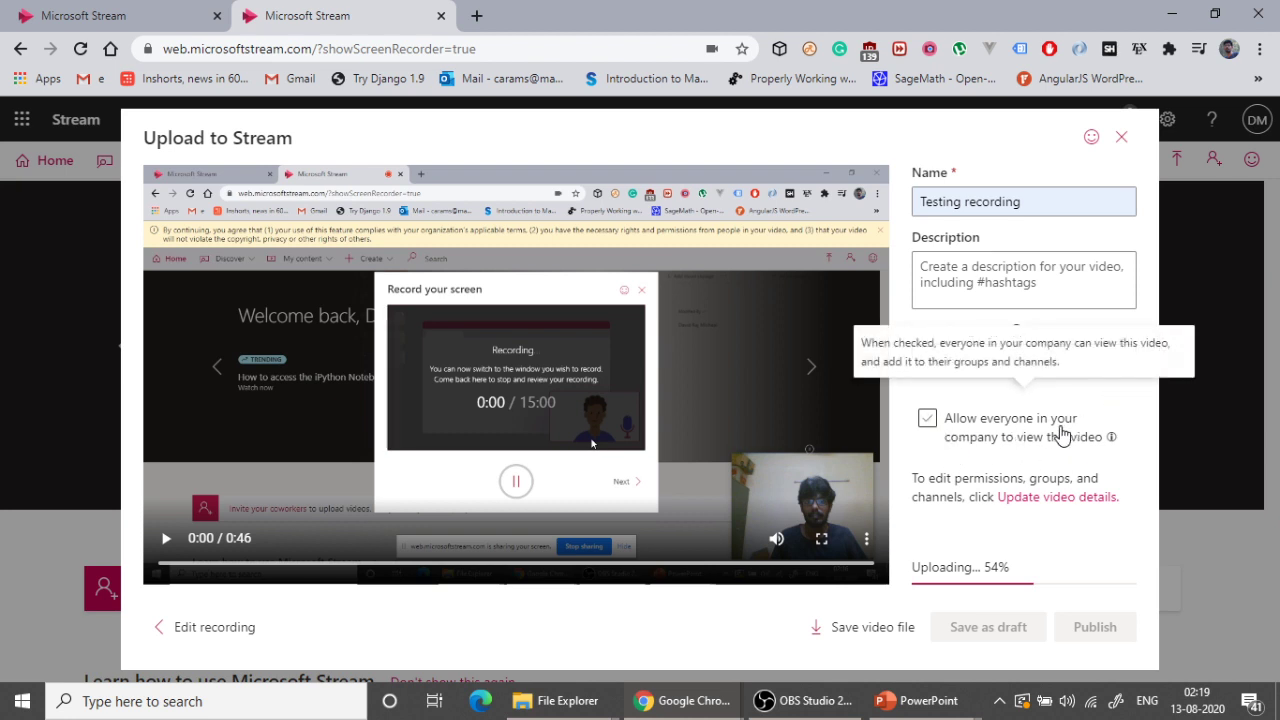
left_click(1096, 432)
left_click(962, 440)
left_click(1105, 441)
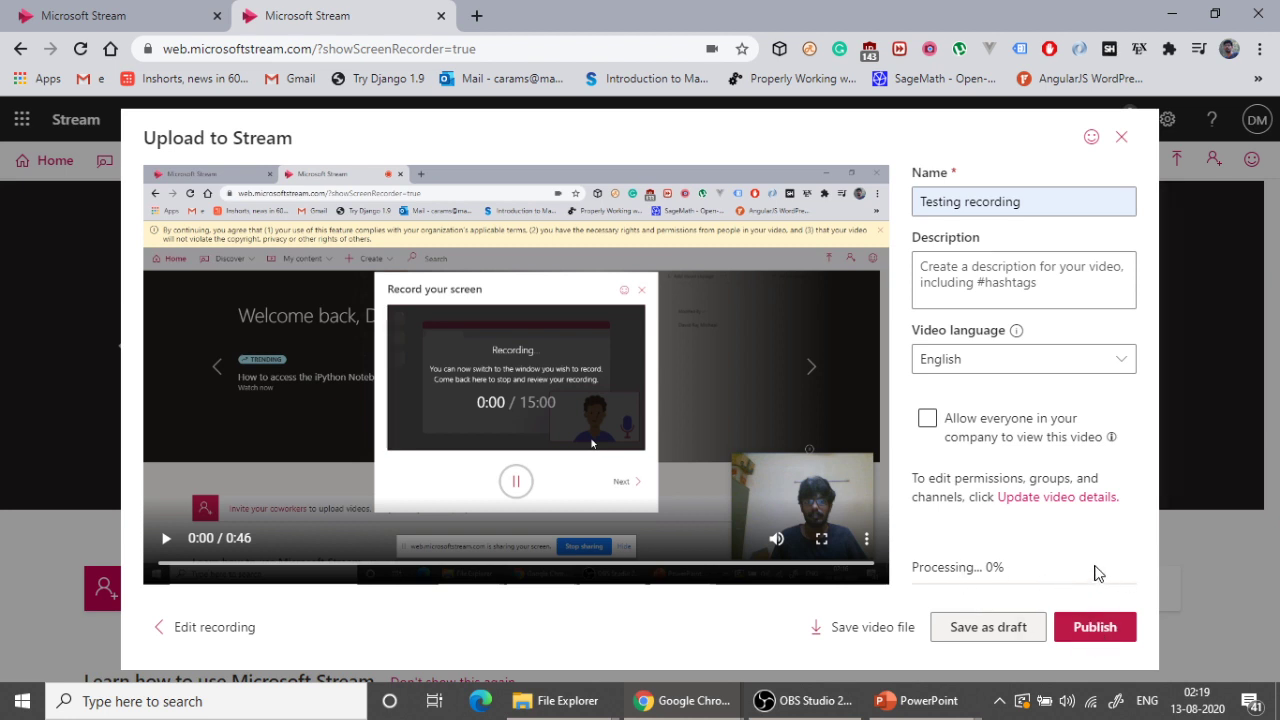
- Publish the video, select the web address on its Stream page and pause the playback
left_click_drag(945, 567, 1008, 567)
left_click(1093, 630)
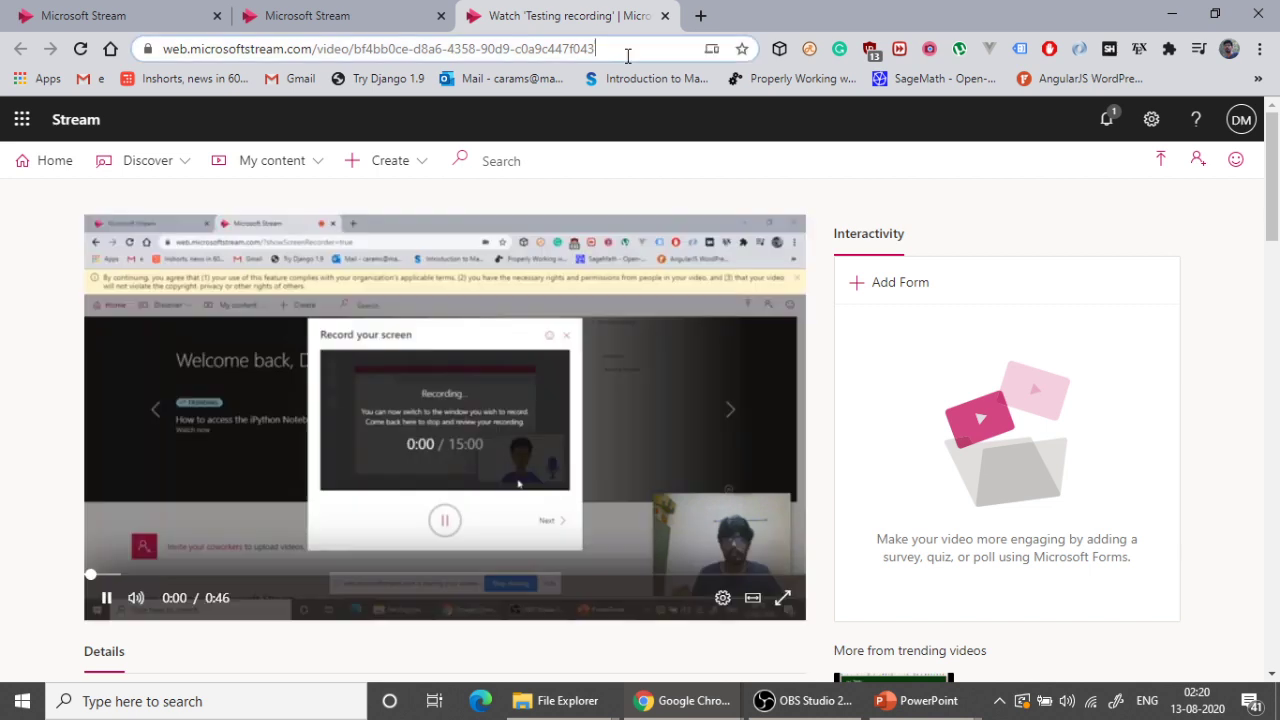
left_click(600, 49)
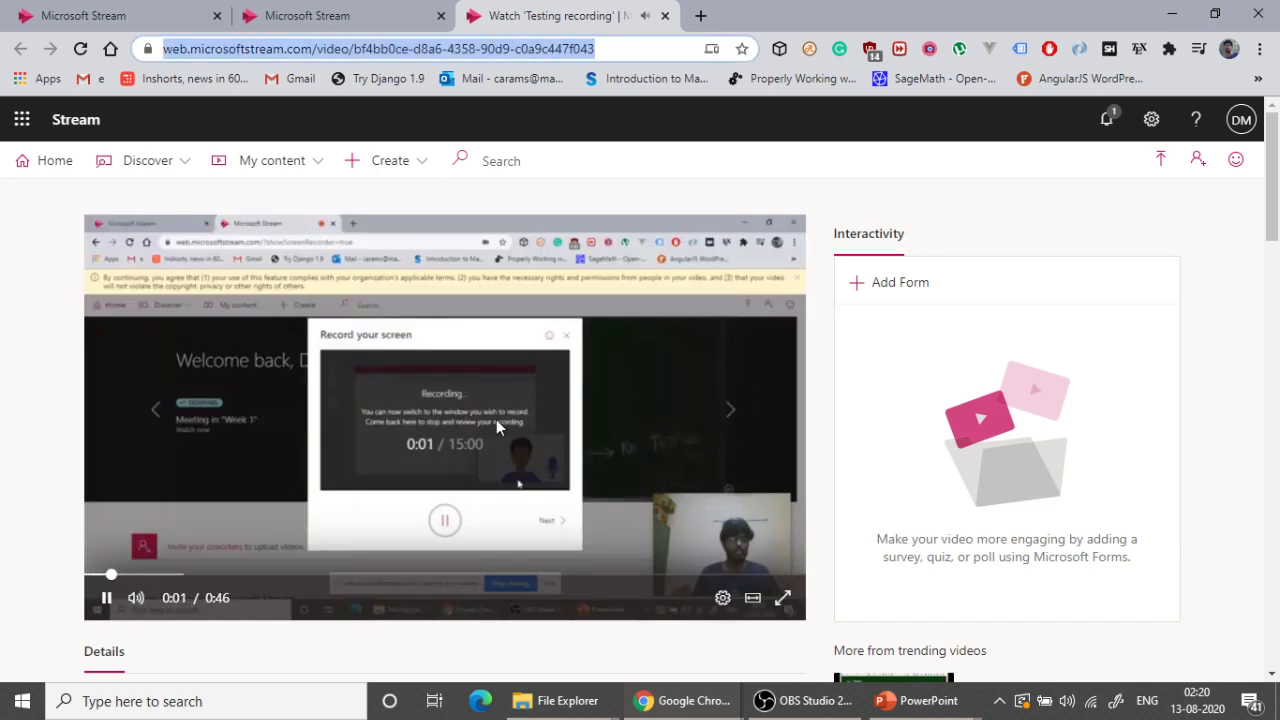
left_click(500, 428)
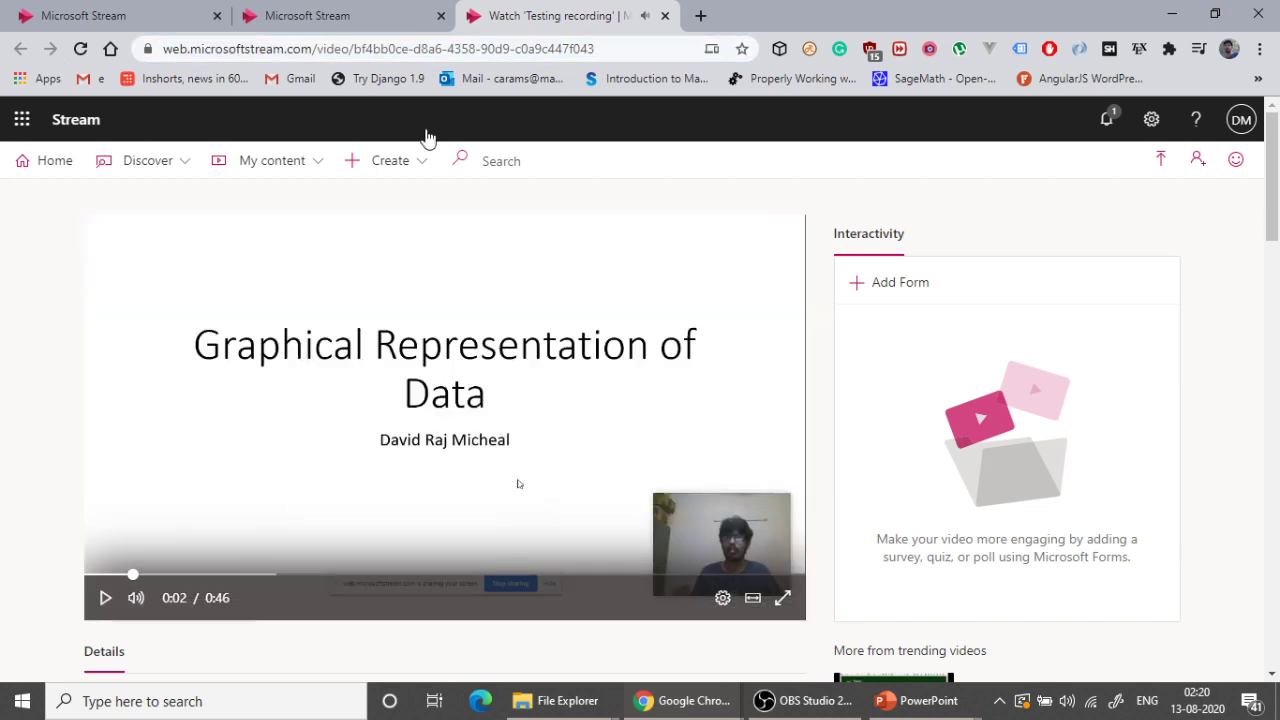